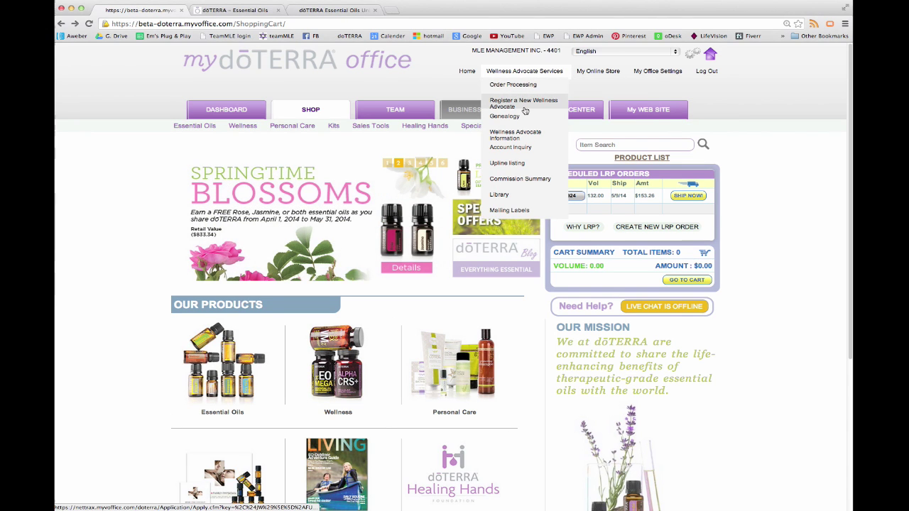
Step: Open the registration form for a new Wellness Advocate
left_click(524, 106)
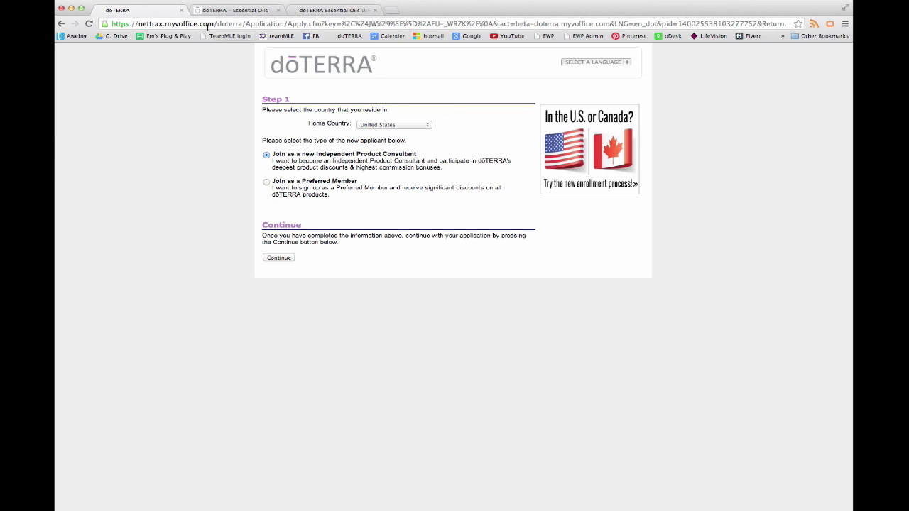
Step: Open the join form from the United States version of doterra.com and view the advocate's personal doTERRA website
left_click(215, 11)
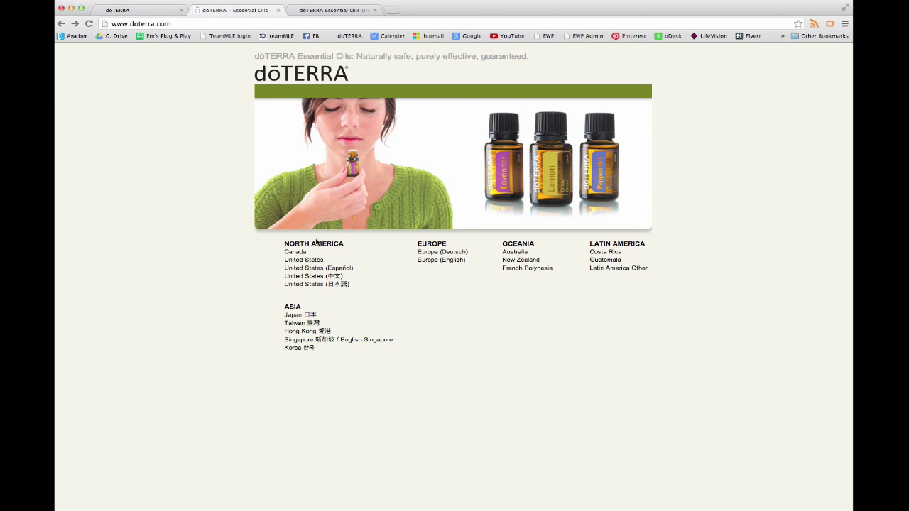
left_click(317, 262)
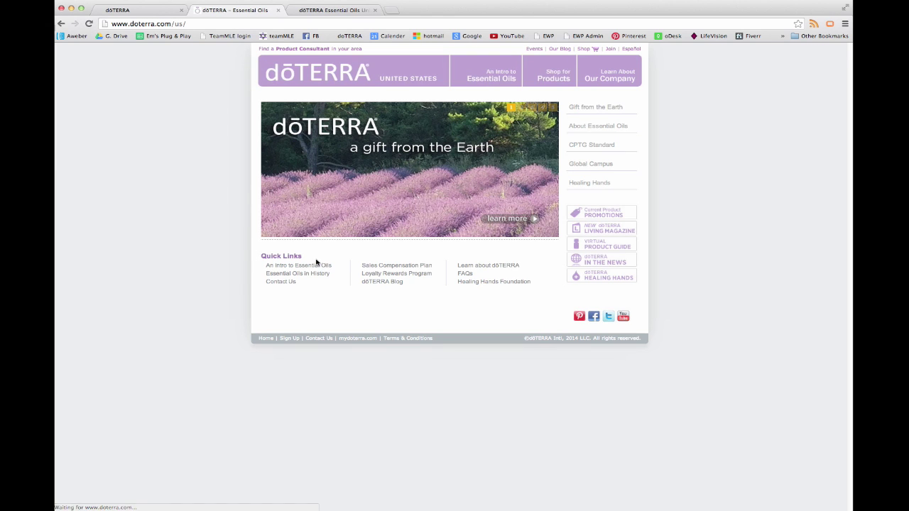
left_click(610, 49)
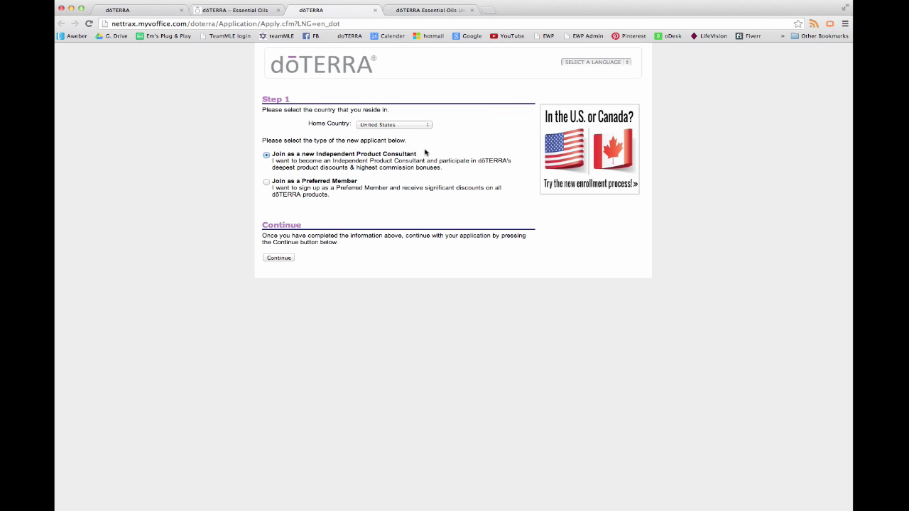
left_click(425, 10)
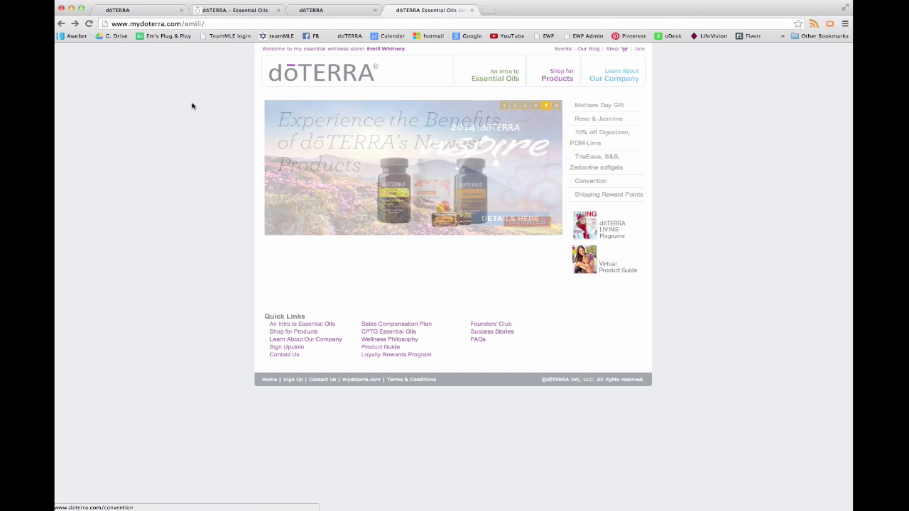
Step: Start the new U.S. or Canada enrollment process from the first registration form, shipping to the United States with Wholesale Prices
left_click(140, 11)
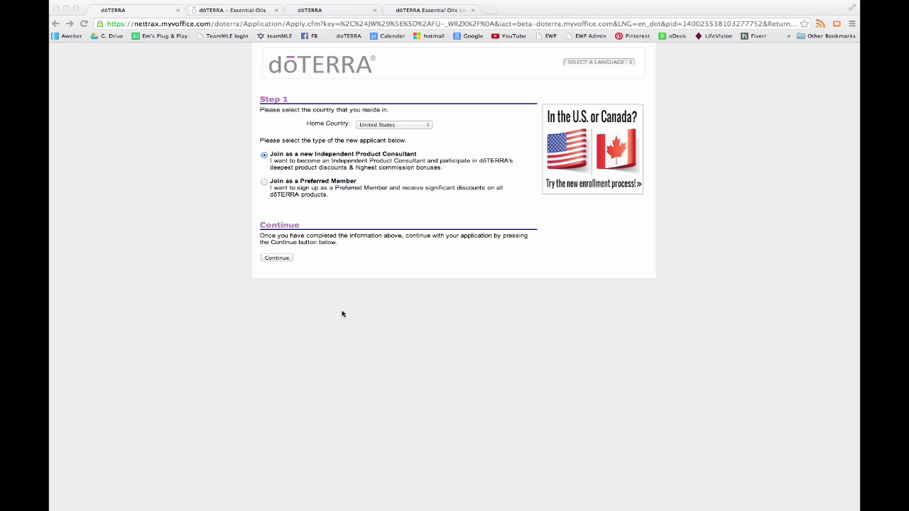
left_click(608, 151)
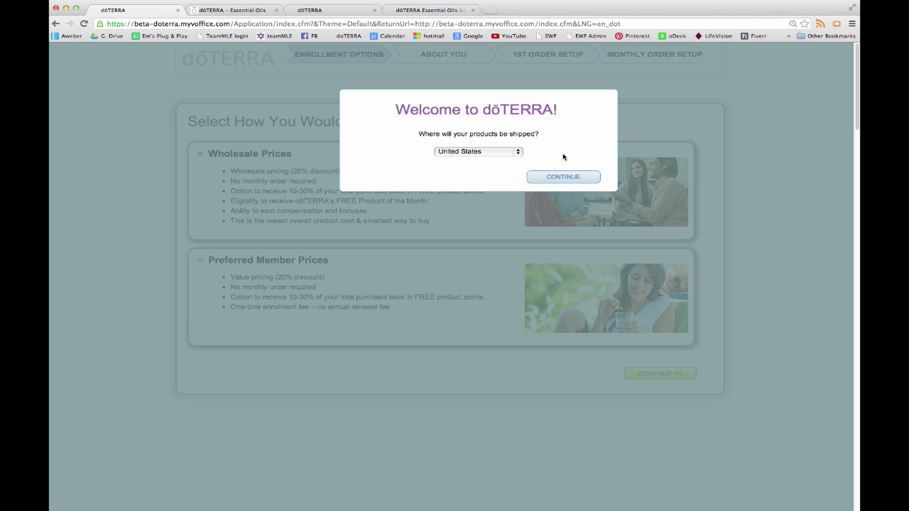
left_click(517, 153)
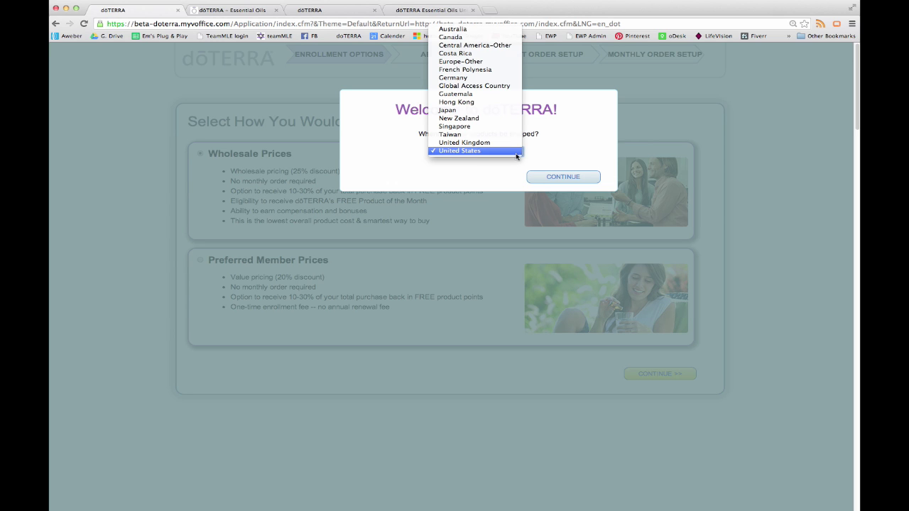
left_click(518, 151)
left_click(564, 177)
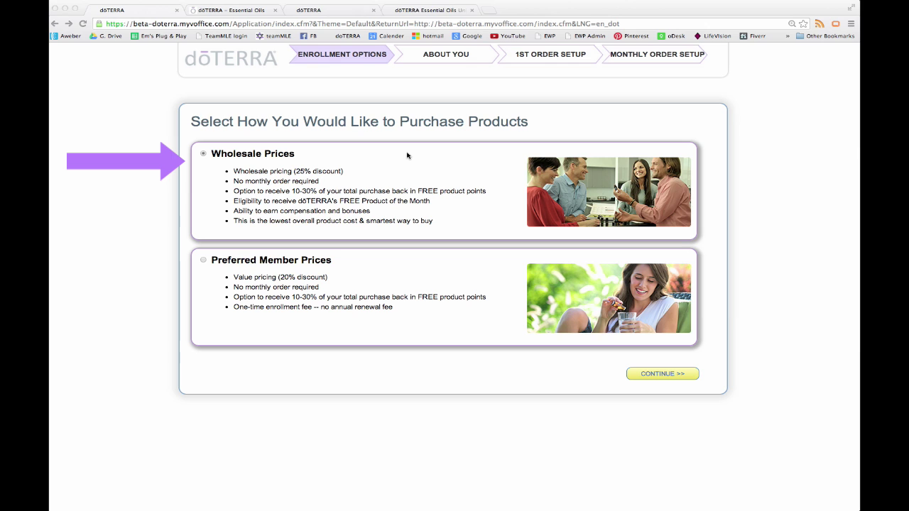
left_click(663, 375)
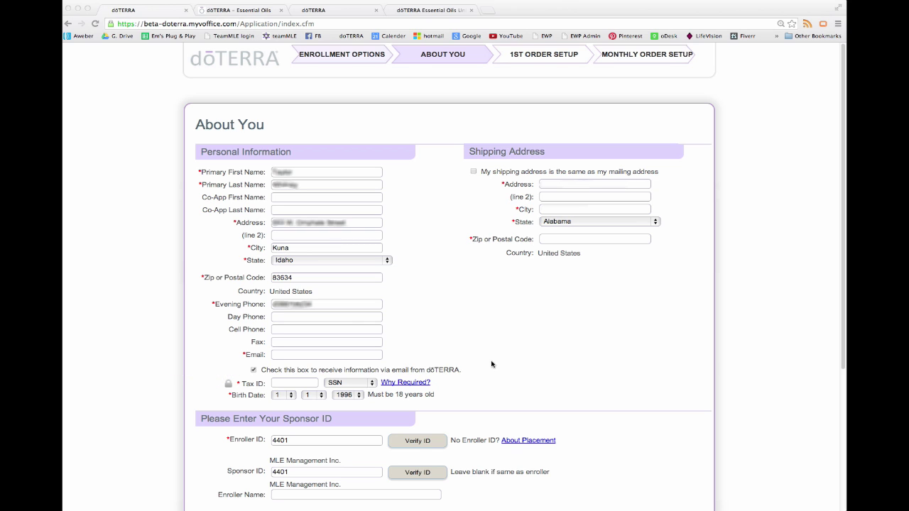
Step: Set the applicant's shipping address to be the same as the mailing address
left_click(474, 172)
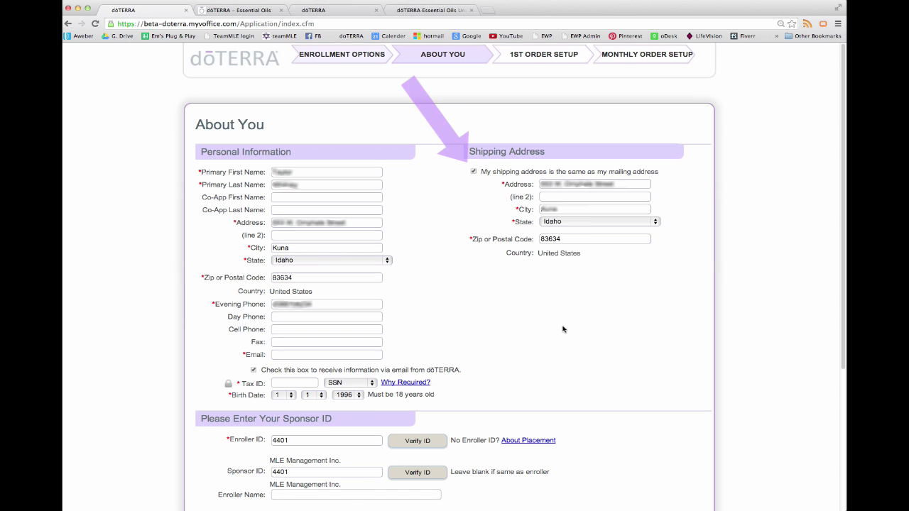
scroll(567, 320, "down", 1)
scroll(567, 320, "down", 5)
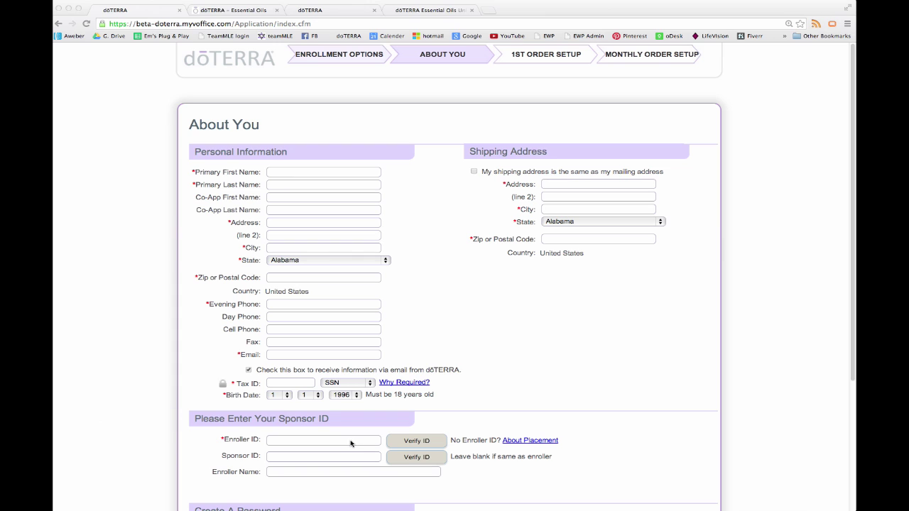
Step: Enter the enroller's ID in the sponsor section and verify it
left_click(350, 441)
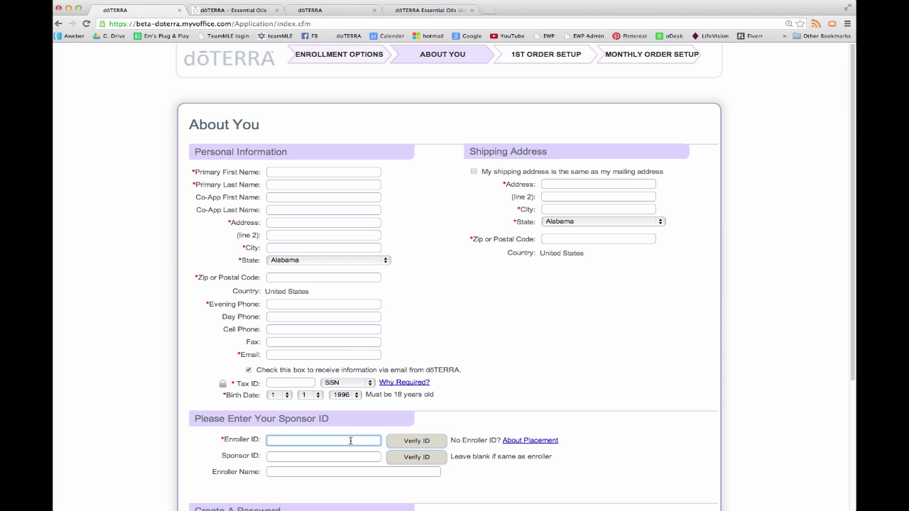
type("4401")
left_click(358, 453)
left_click(419, 442)
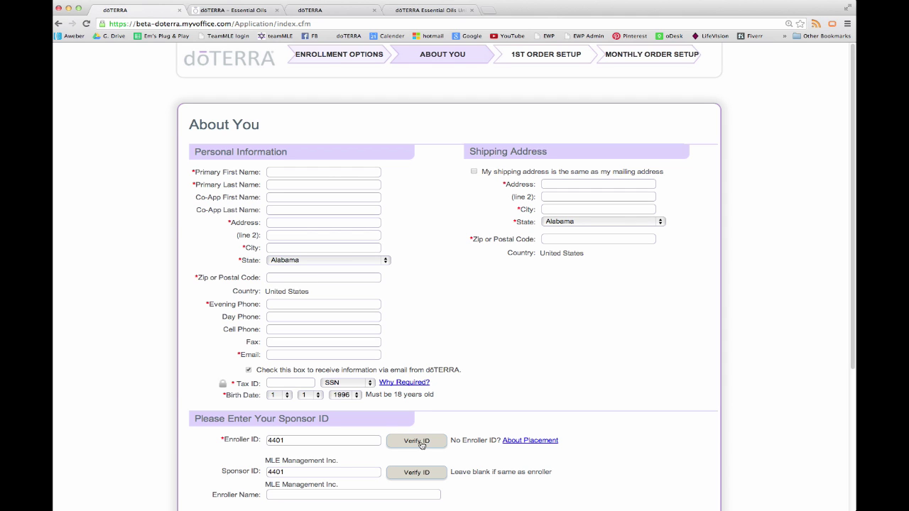
Step: Review and submit the About You page, and accept the preselected validated mailing address
scroll(421, 445, "down", 3)
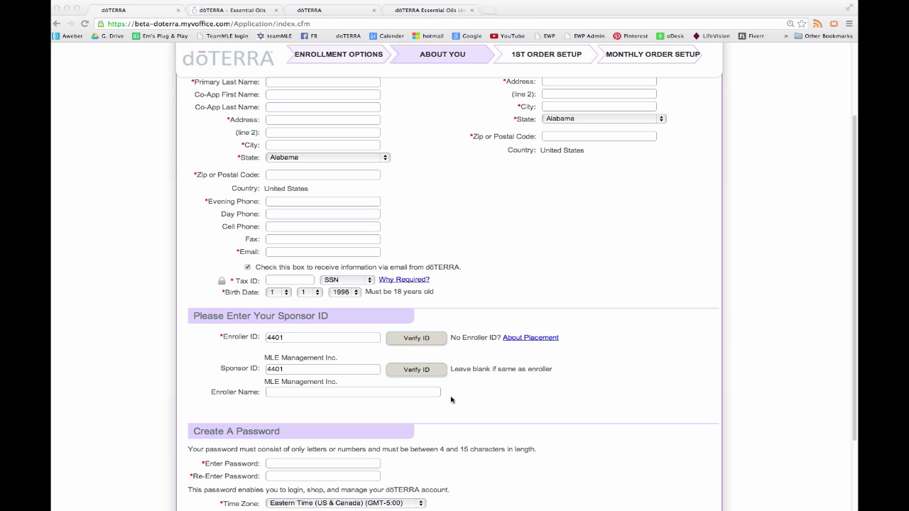
scroll(450, 399, "up", 3)
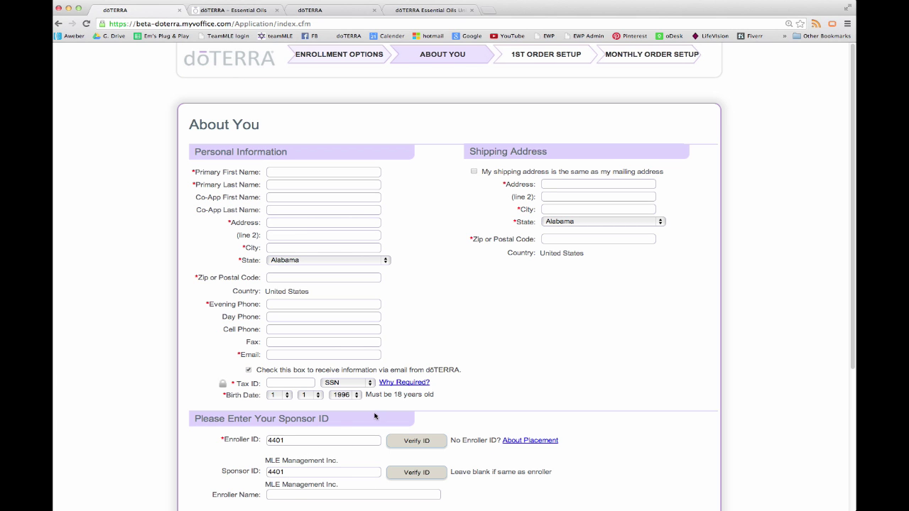
scroll(531, 381, "down", 3)
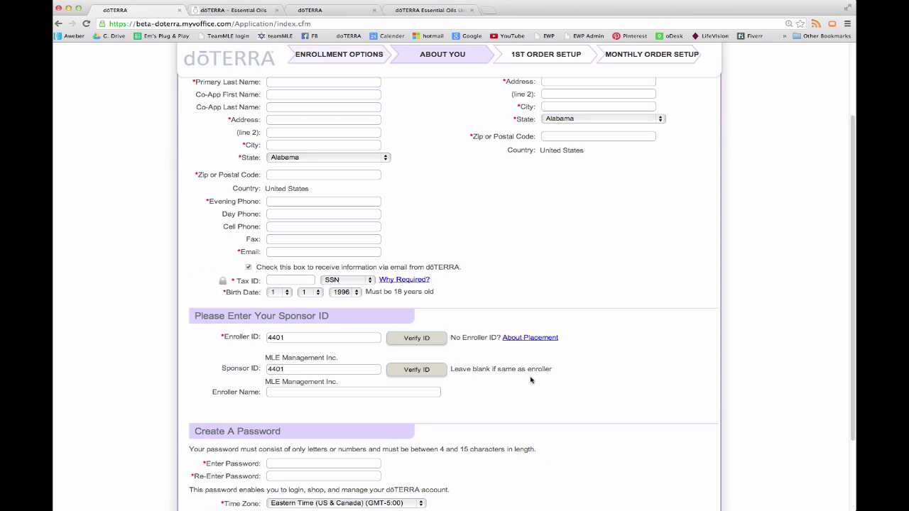
left_click(303, 341)
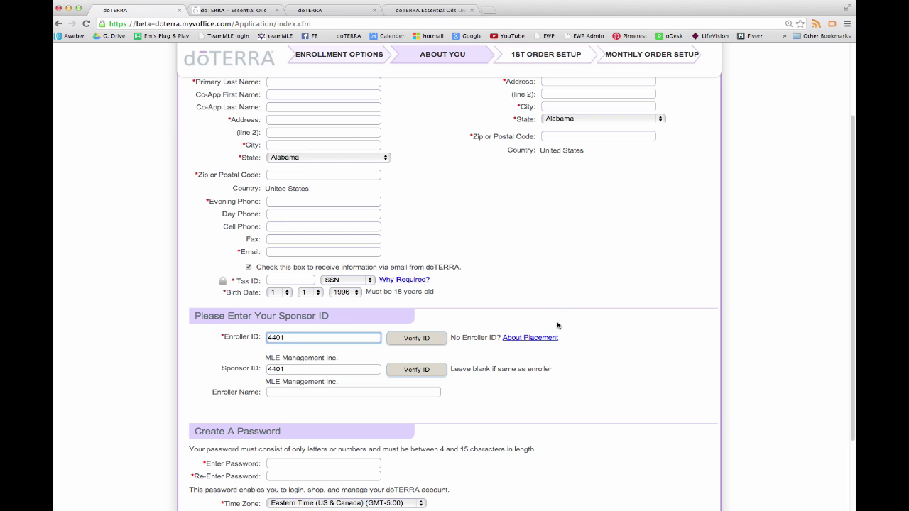
scroll(429, 347, "up", 3)
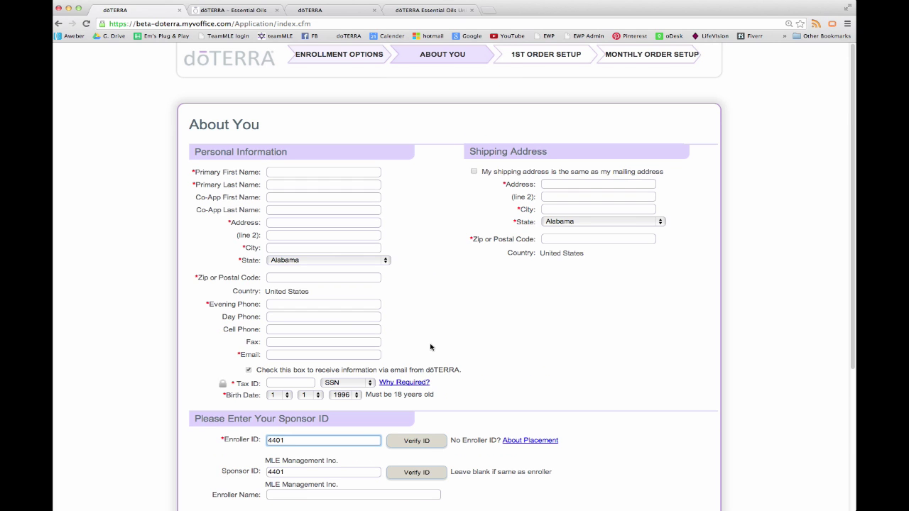
scroll(430, 347, "down", 6)
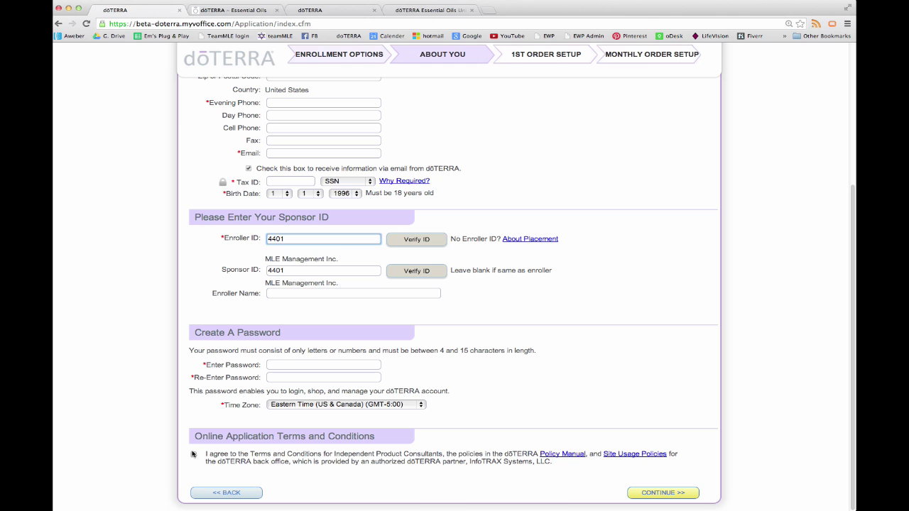
left_click(637, 495)
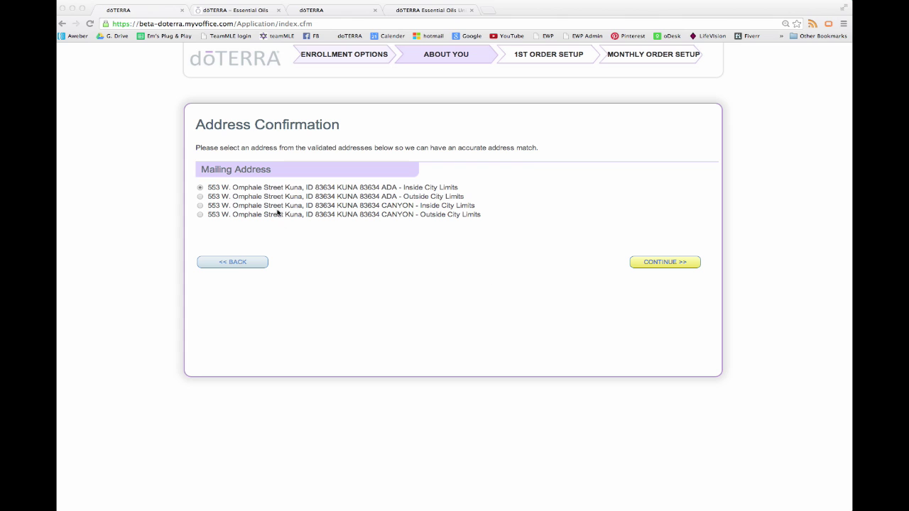
left_click(670, 266)
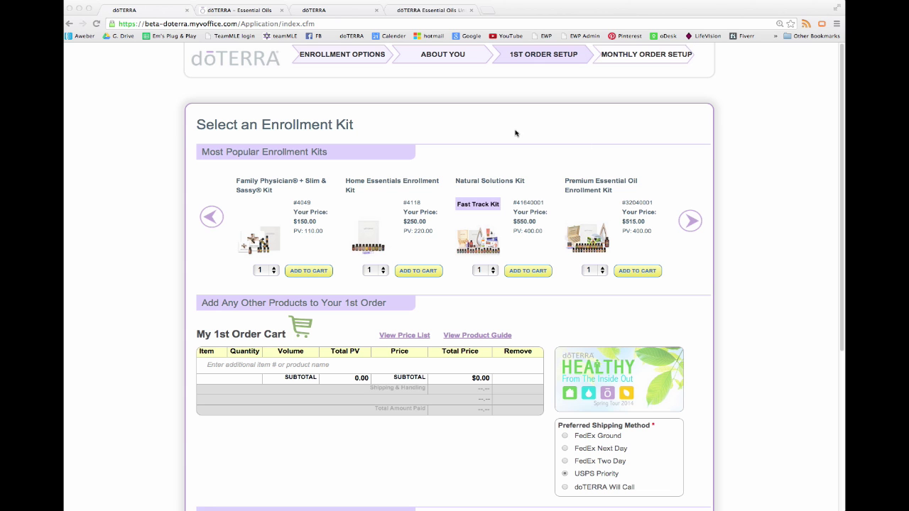
Step: Search the web for "doterra enrollment kits" on the doterra.com tab and open the Enrollment Kits PDF
left_click(230, 8)
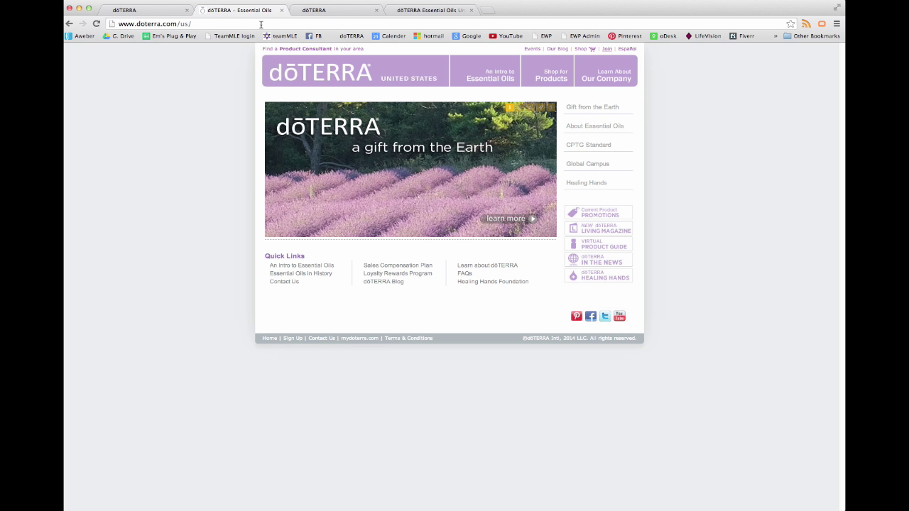
left_click(259, 23)
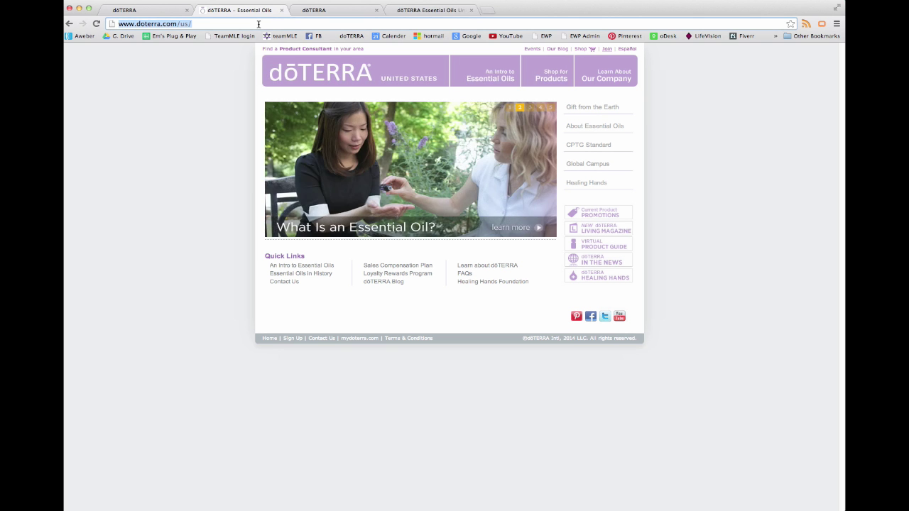
type("doterra enrollm")
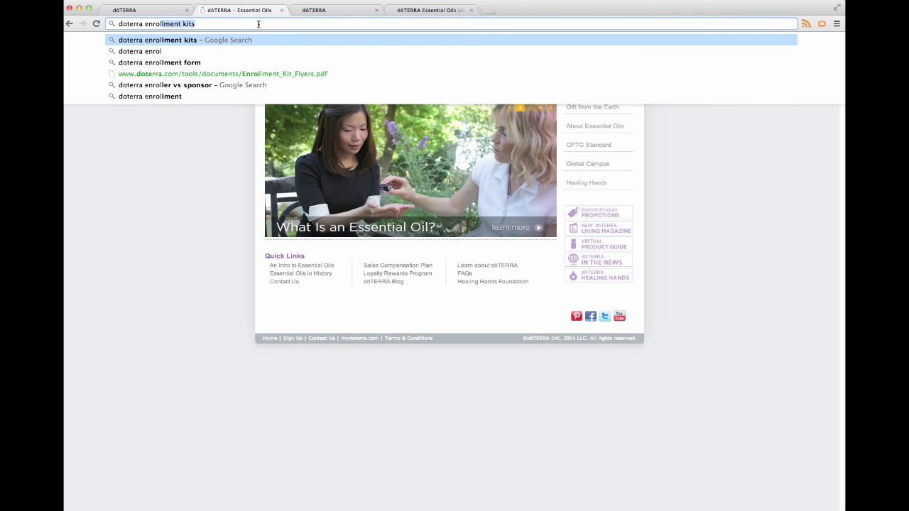
key("Return")
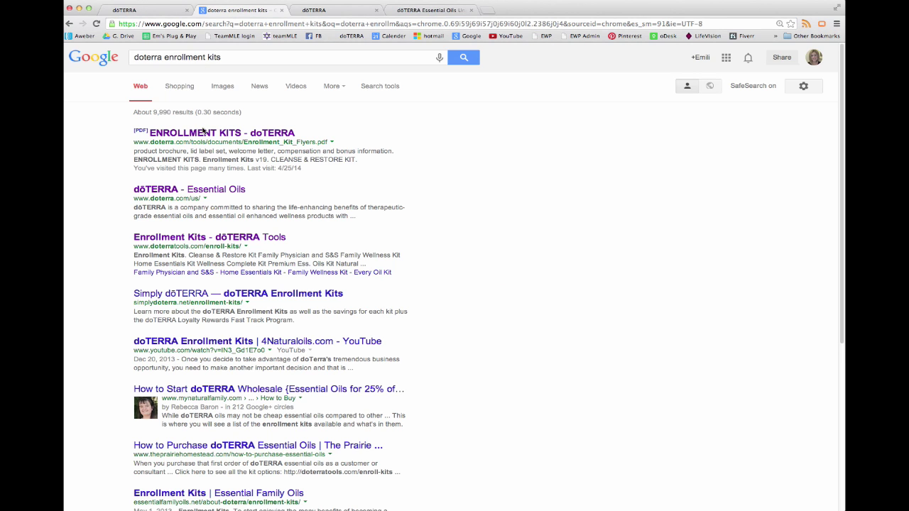
left_click(270, 133)
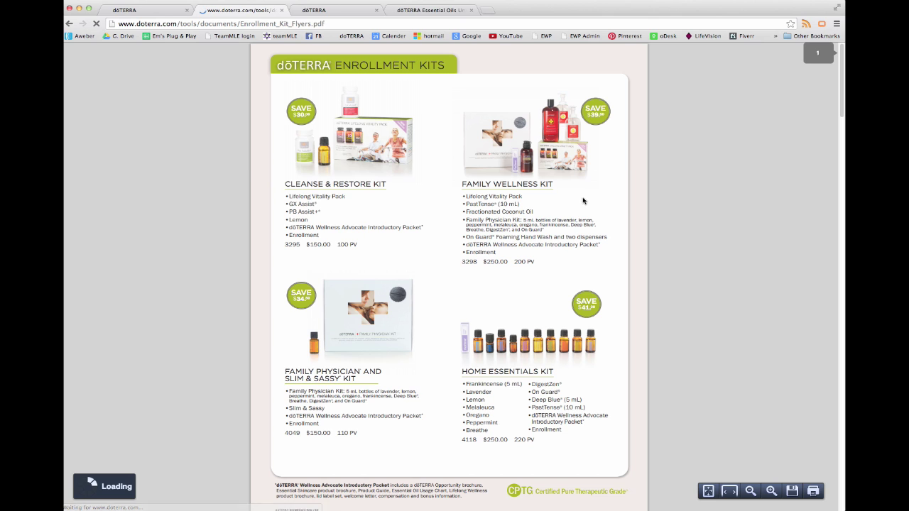
Step: Examine the contents, prices and savings of the enrollment kits in the PDF, through to the Diamond Kit page
scroll(584, 201, "down", 5)
scroll(584, 202, "up", 5)
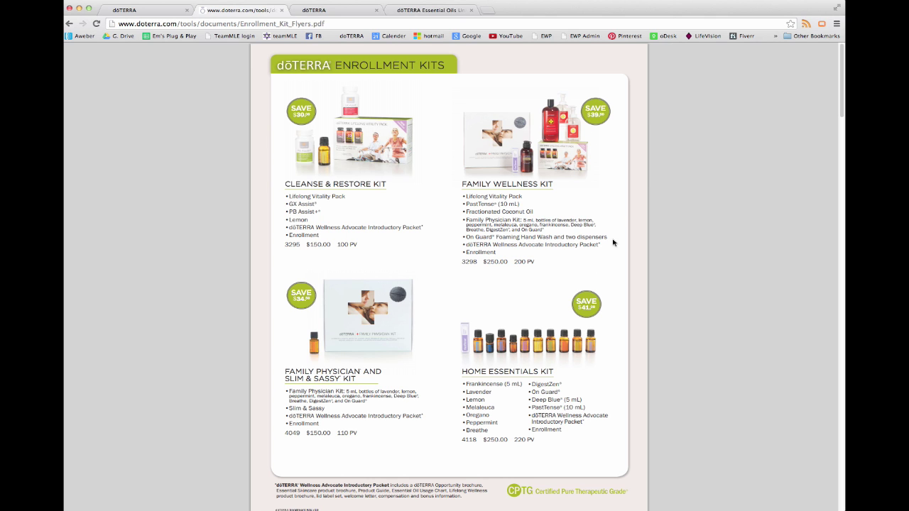
scroll(616, 270, "down", 2)
scroll(615, 270, "down", 10)
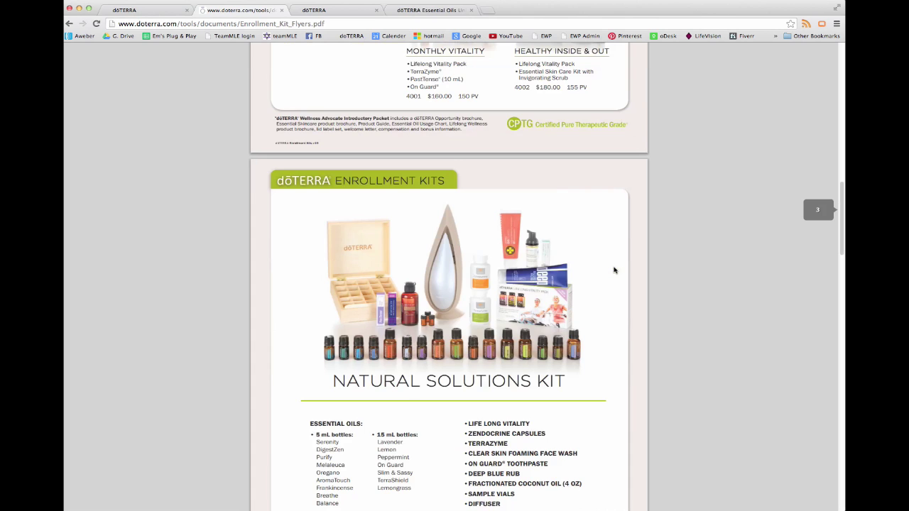
scroll(615, 270, "down", 10)
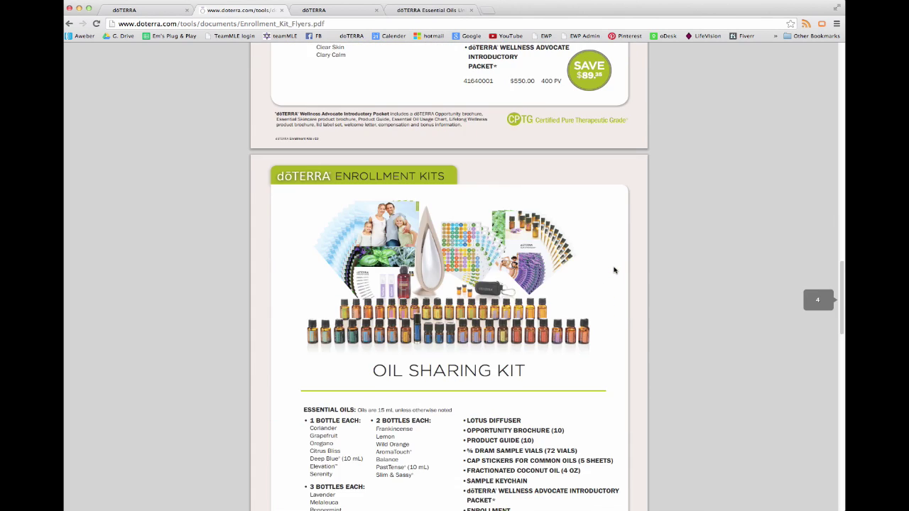
scroll(615, 270, "up", 2)
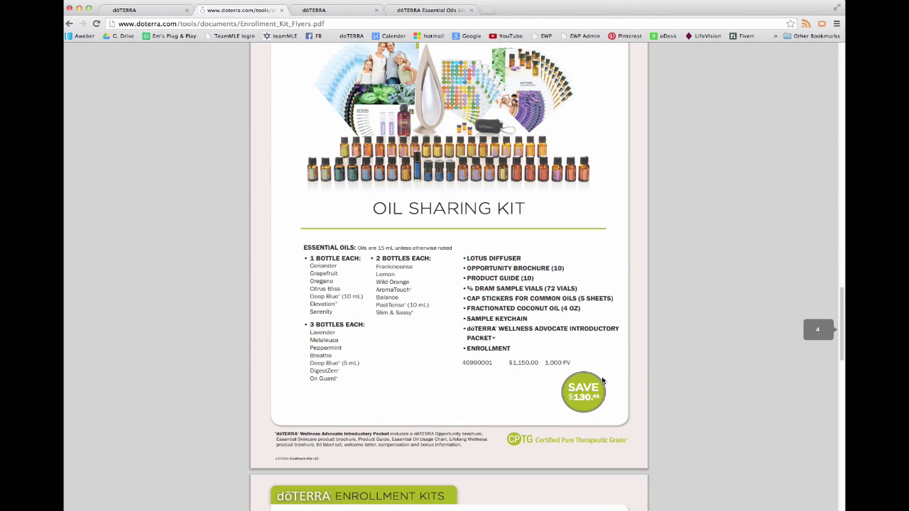
scroll(594, 388, "down", 6)
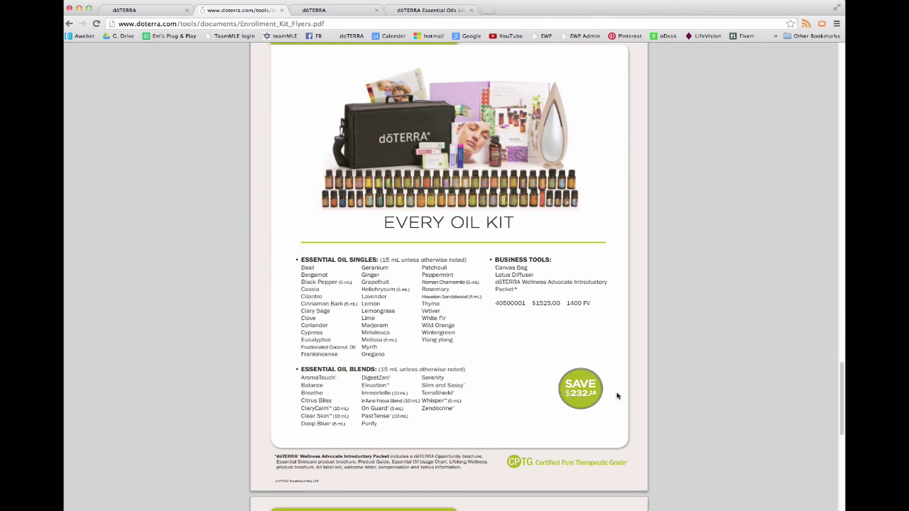
scroll(638, 397, "down", 6)
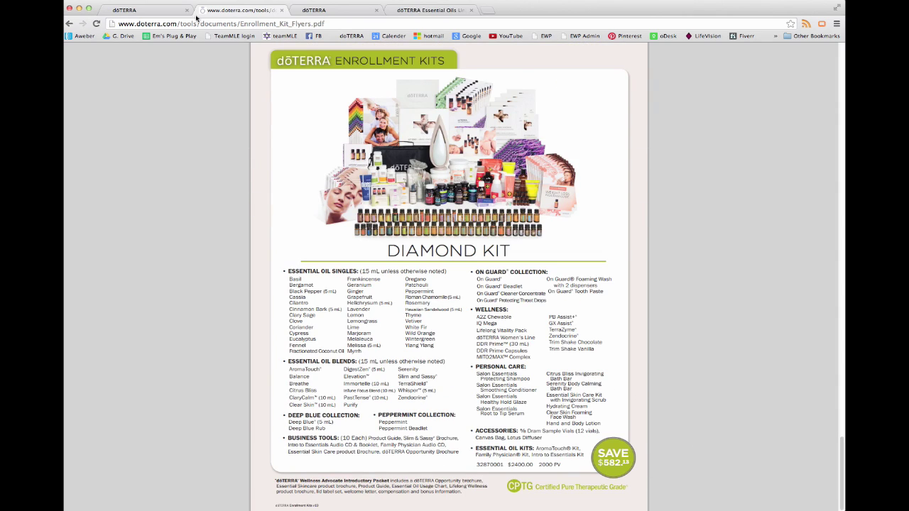
Step: Return to the enrollment kit selection and open the details of the Natural Solutions Kit
left_click(152, 10)
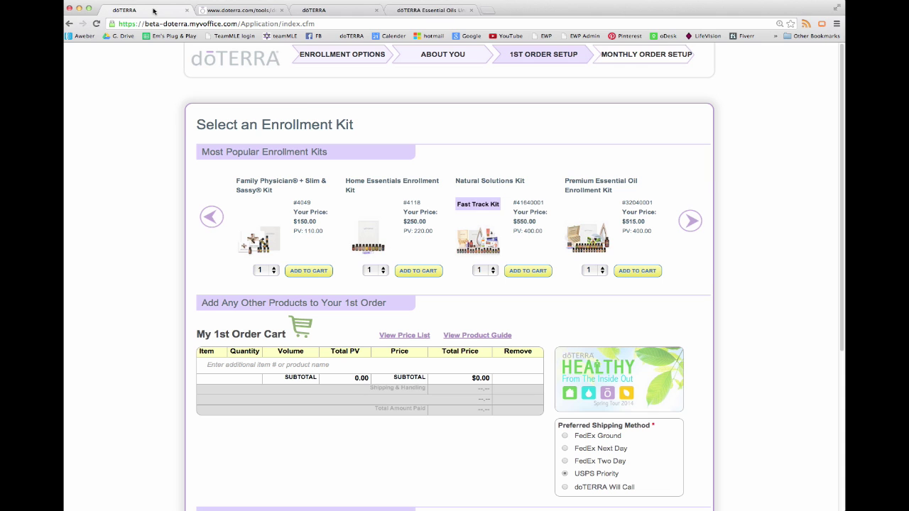
left_click(492, 206)
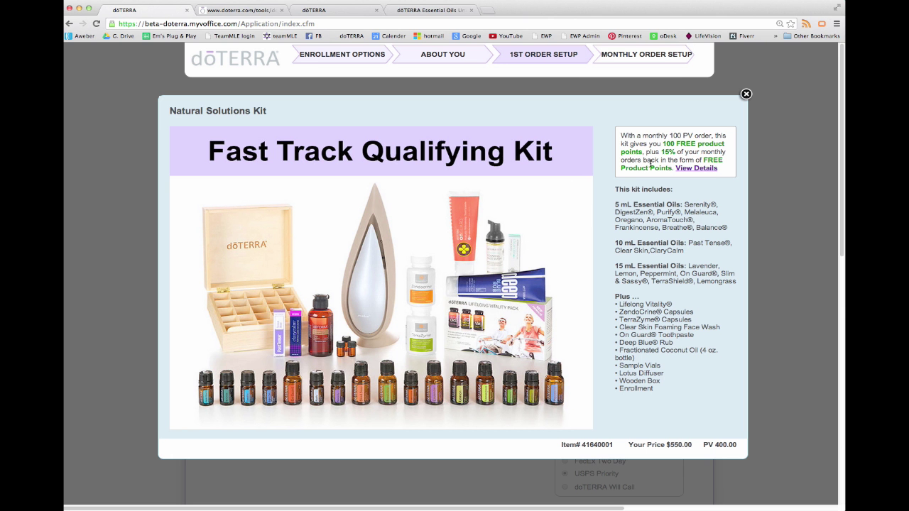
Step: Read the Loyalty Rewards Fast Track program details linked from the Natural Solutions Kit, and return to the kit selection
left_click(696, 168)
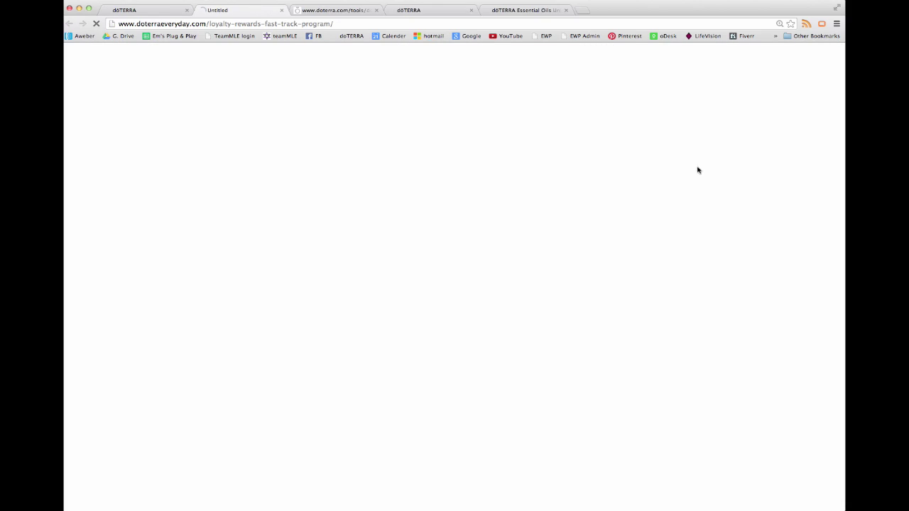
scroll(334, 271, "down", 10)
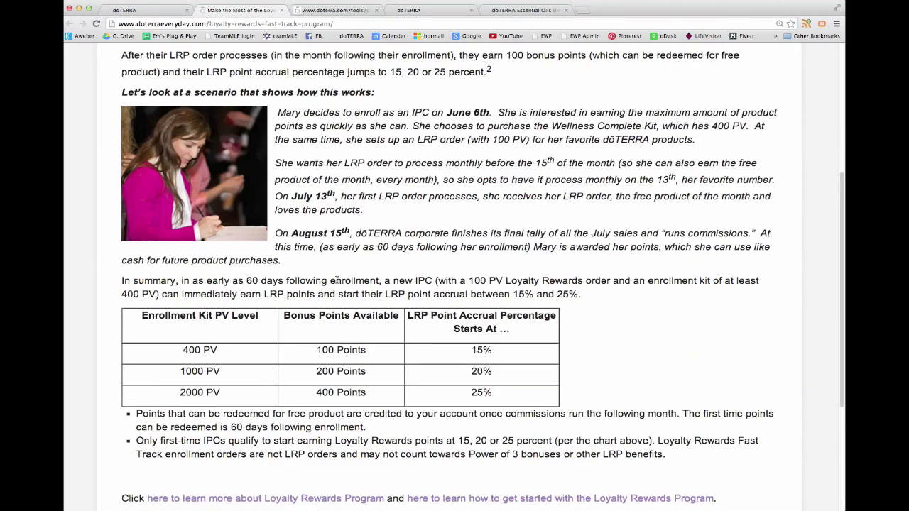
scroll(338, 282, "up", 10)
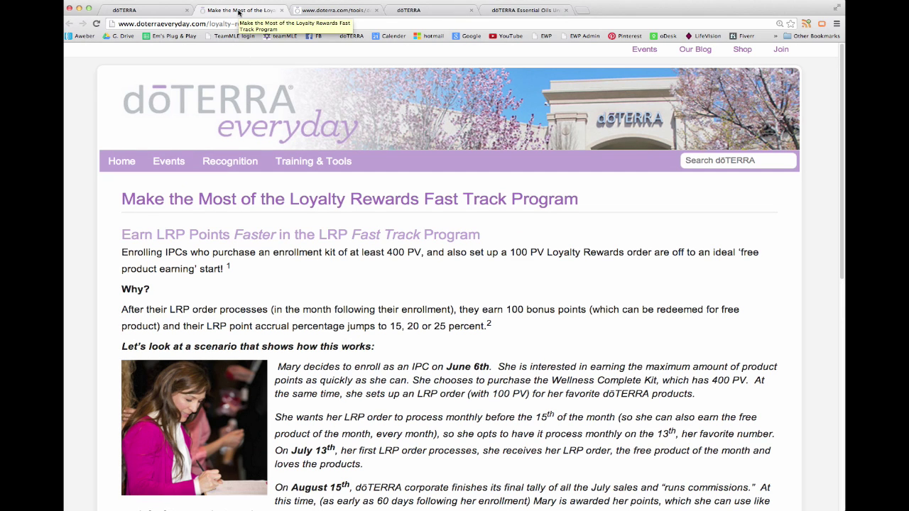
key("super+w")
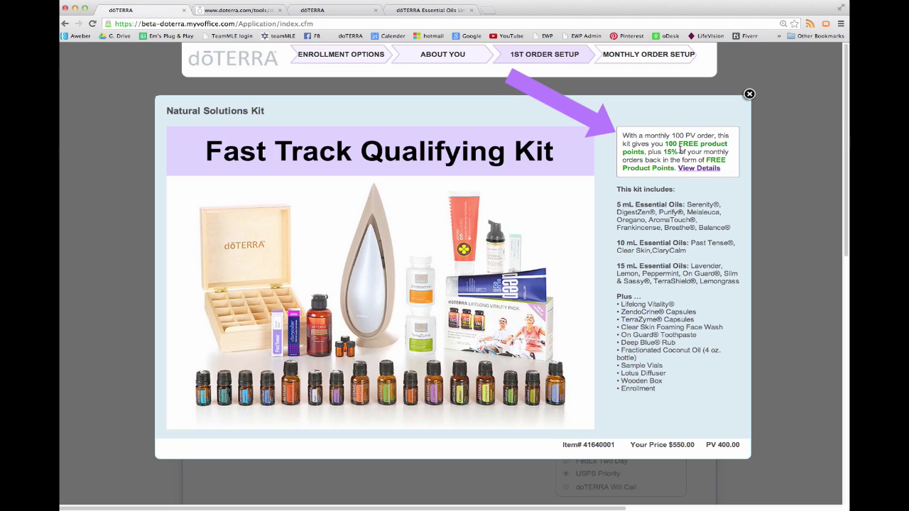
left_click(749, 95)
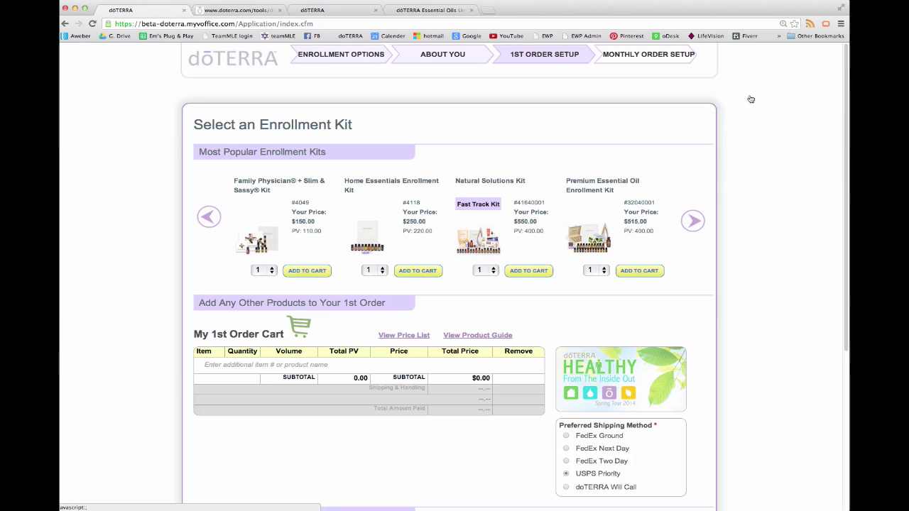
Step: Find the Diamond Kit, examine its contents and Fast Track rewards, and add one to the first order cart
left_click(694, 222)
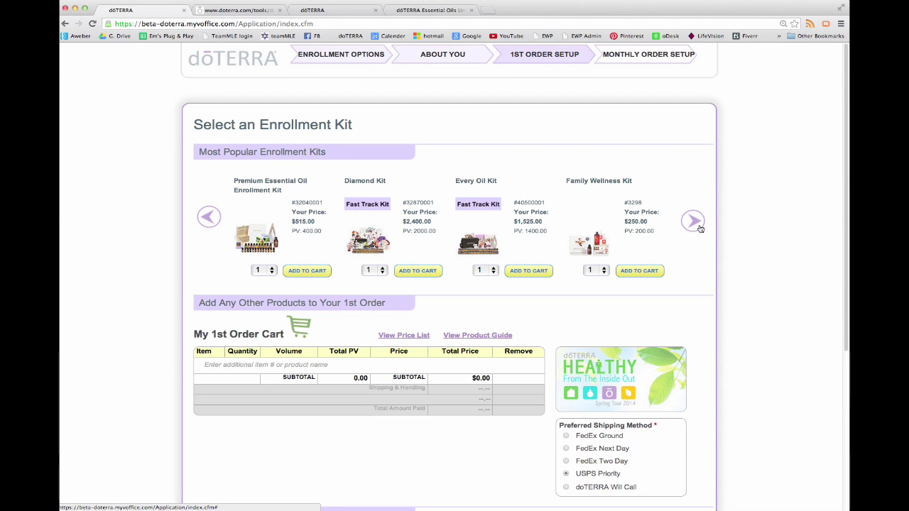
left_click(375, 207)
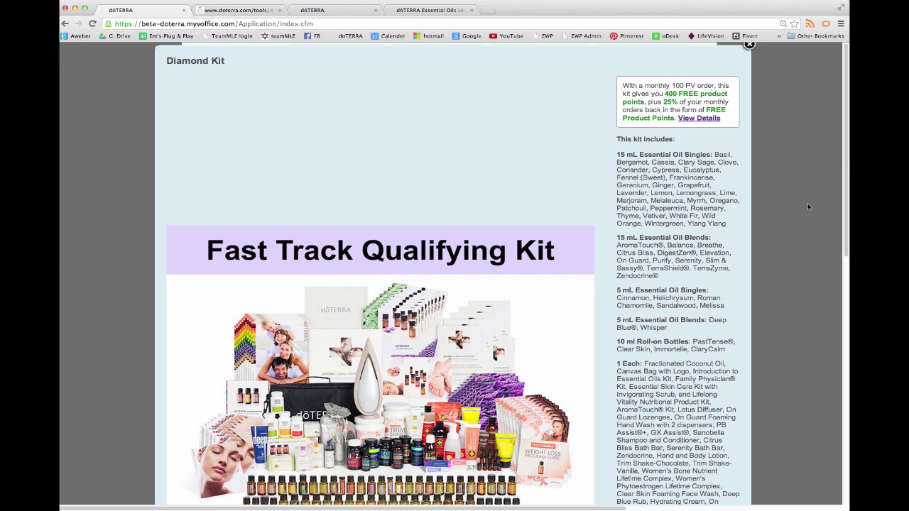
scroll(847, 156, "down", 1)
left_click_drag(846, 156, 844, 194)
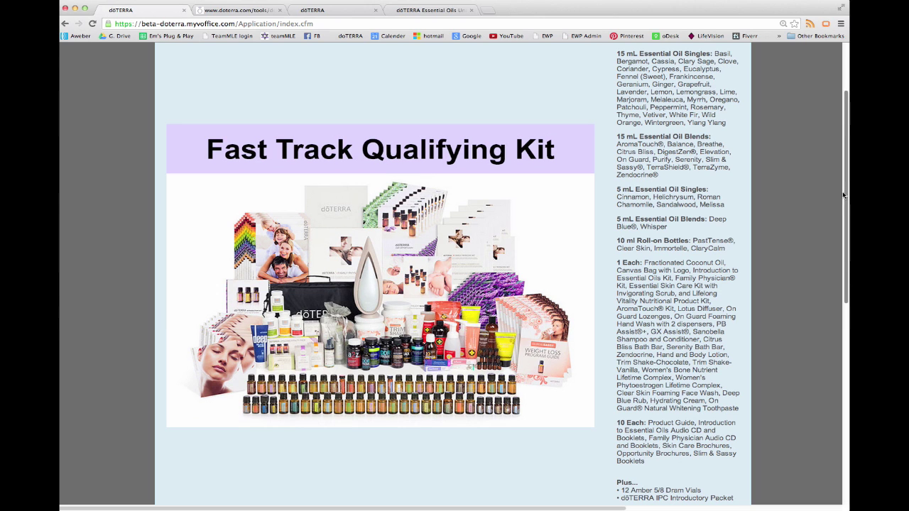
scroll(843, 196, "up", 3)
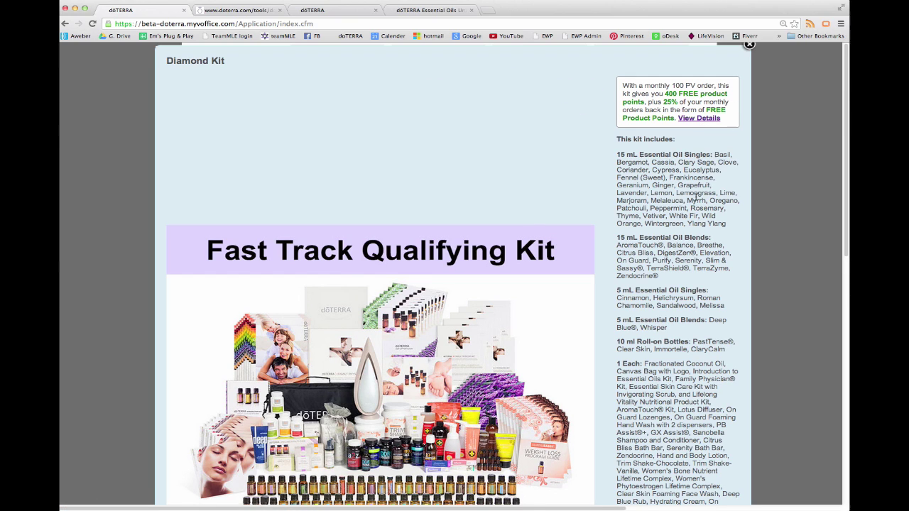
scroll(673, 183, "down", 5)
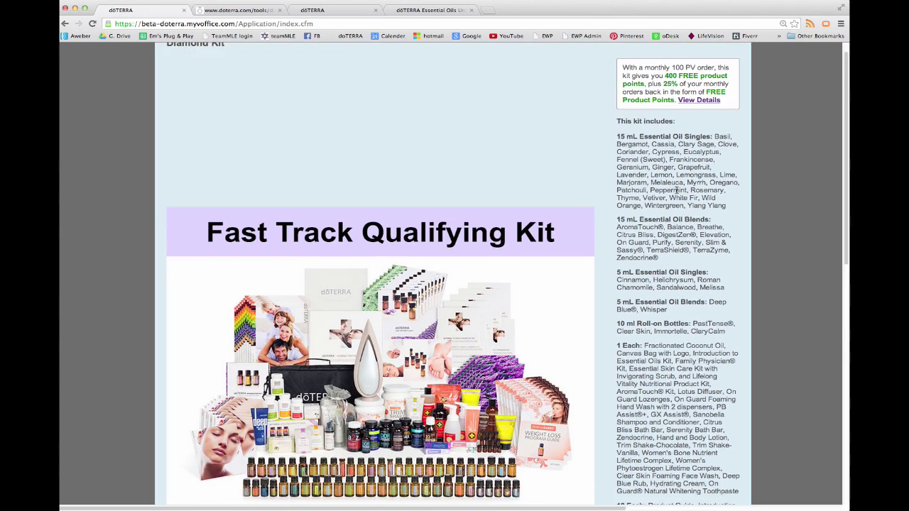
scroll(680, 204, "down", 5)
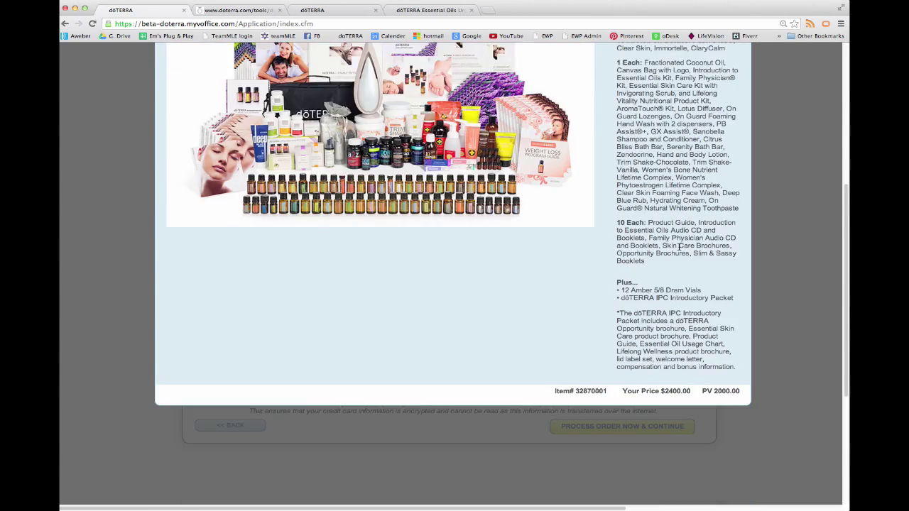
scroll(736, 117, "up", 10)
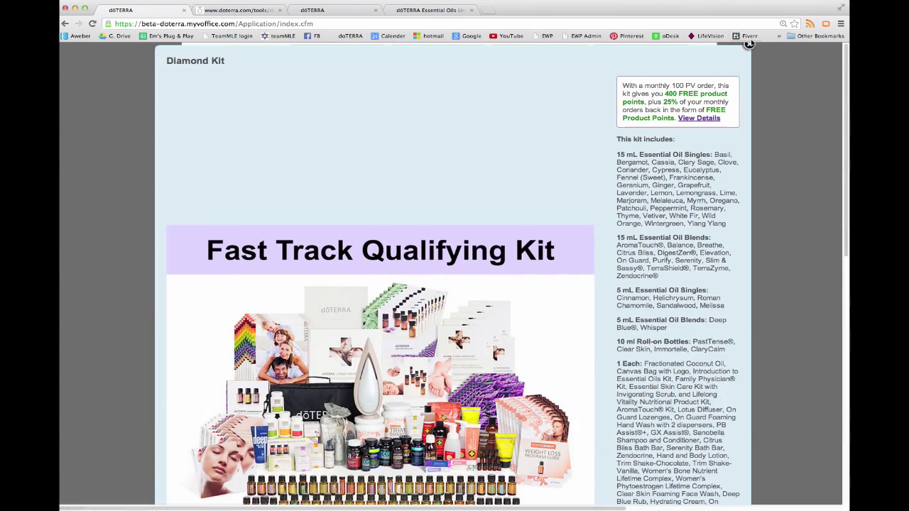
left_click(748, 44)
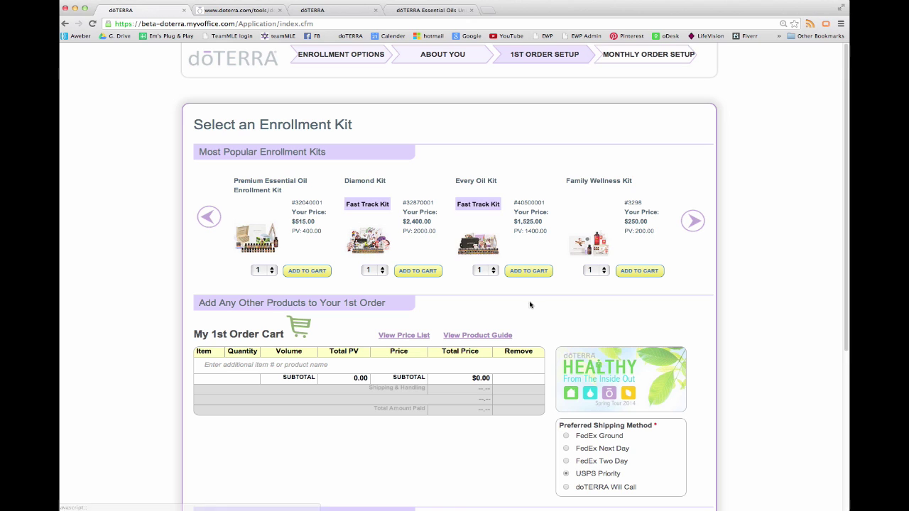
left_click(419, 273)
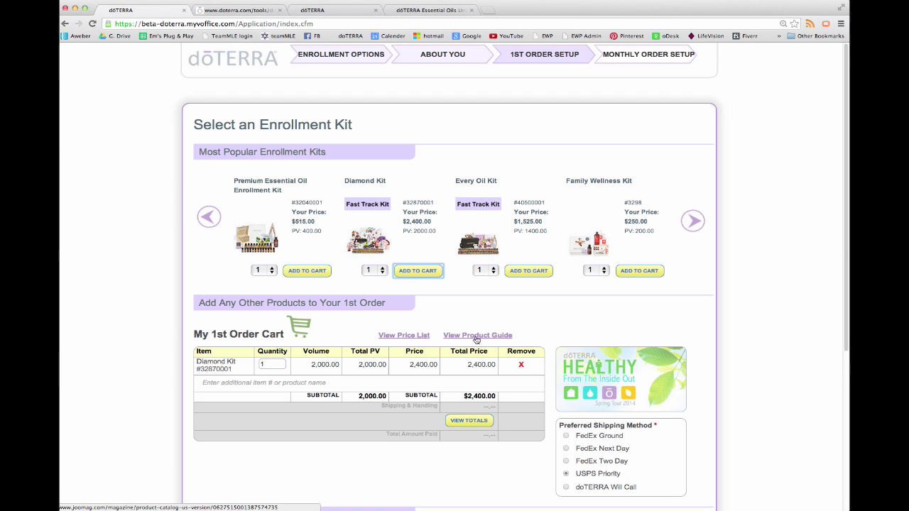
Step: View the wholesale price list enlarged for reading, and close it to return to the first order cart
left_click(415, 337)
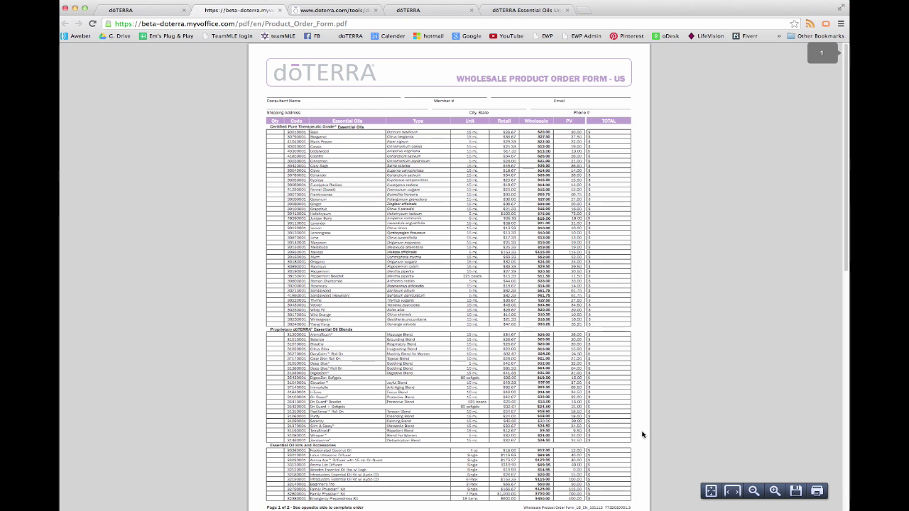
left_click(775, 490)
left_click(775, 491)
left_click(775, 491)
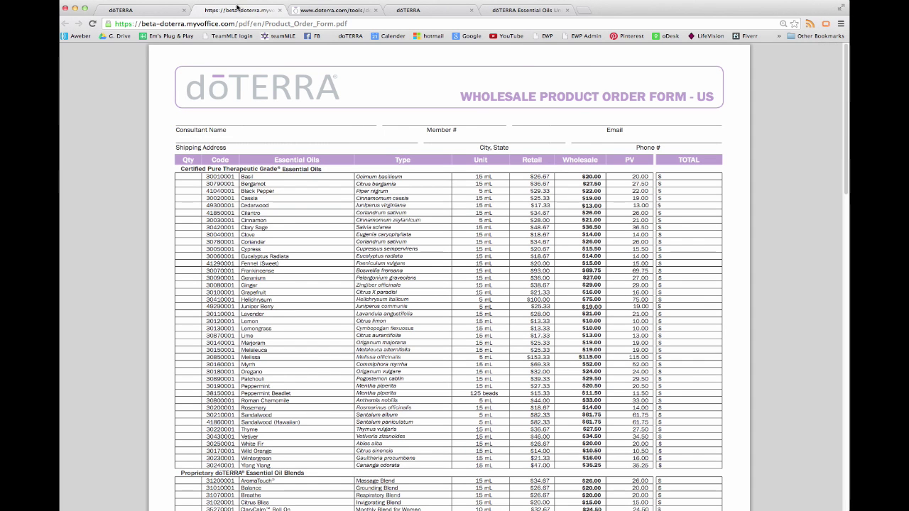
left_click(279, 10)
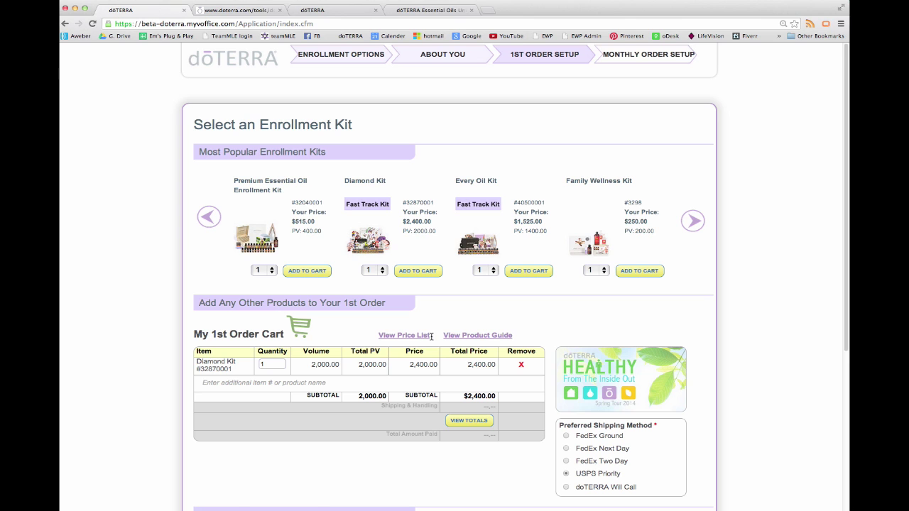
Step: Browse the online Product Guide from the cover through the Essential Oil Singles pages, and return to the enrollment page
left_click(473, 336)
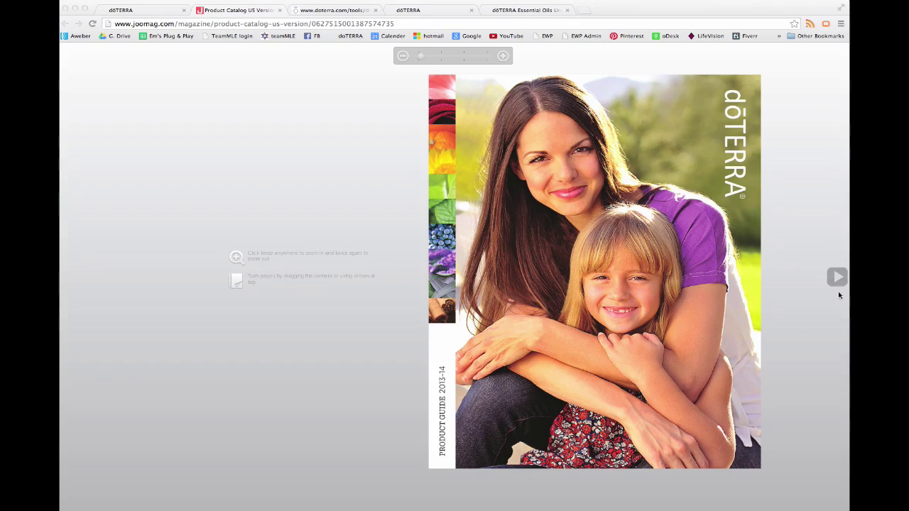
left_click(836, 278)
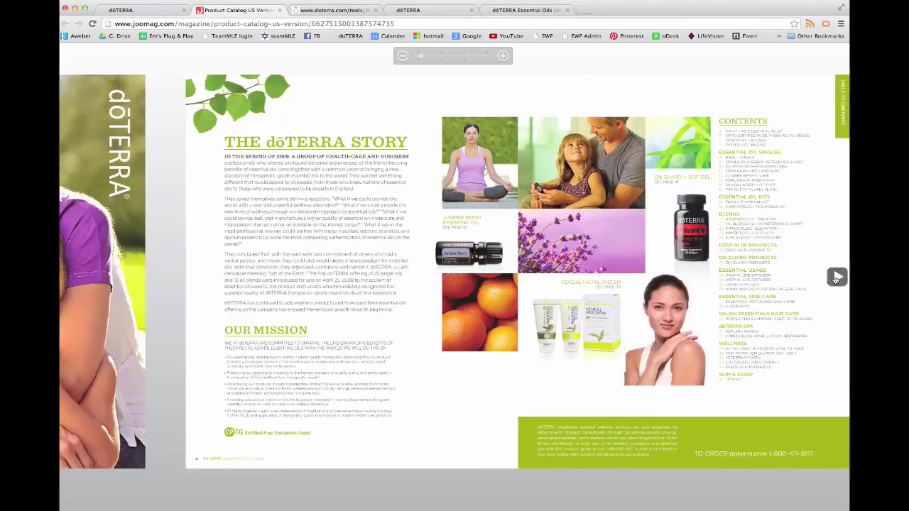
left_click(836, 278)
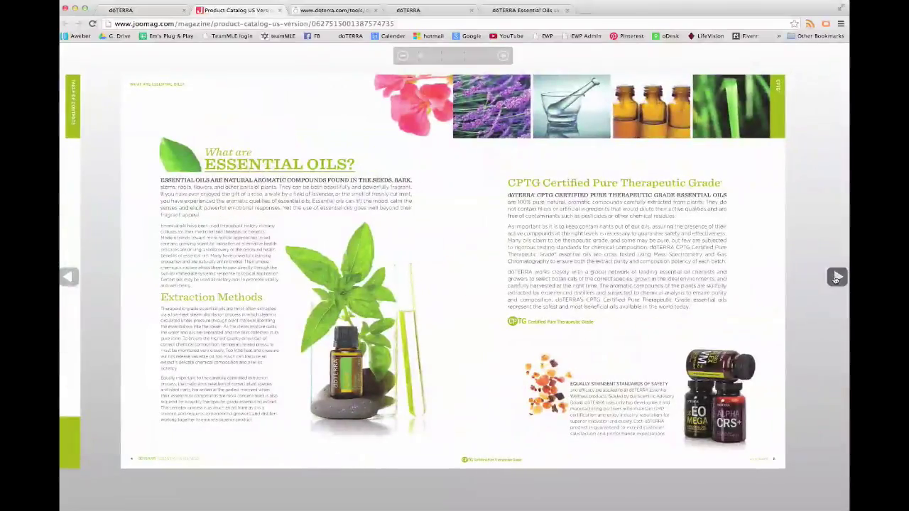
left_click(836, 278)
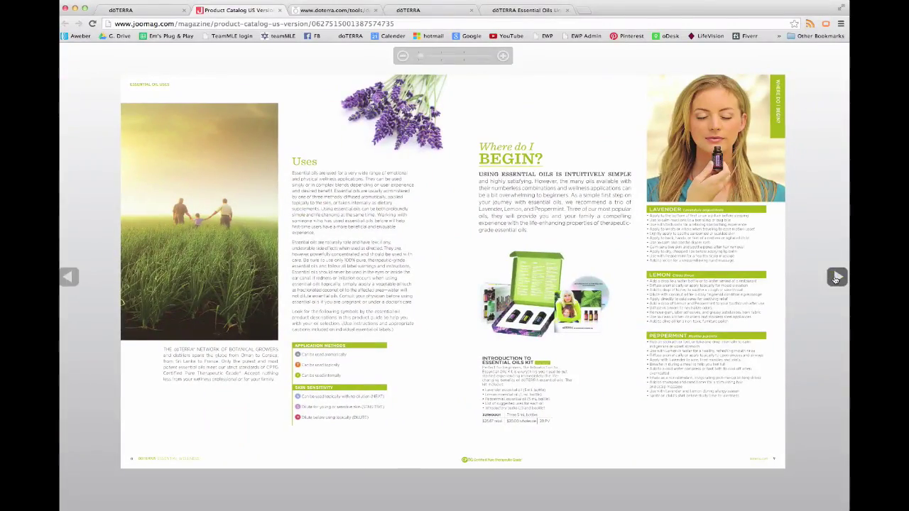
left_click(836, 278)
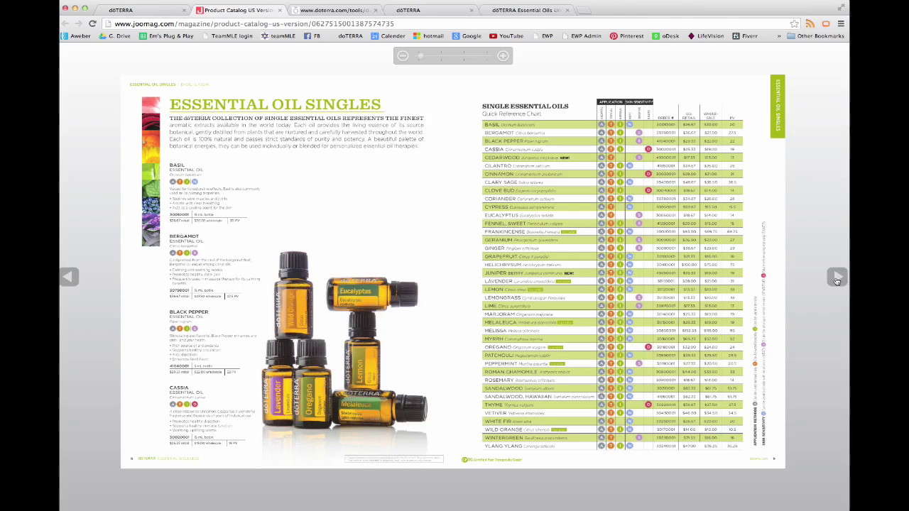
left_click(836, 279)
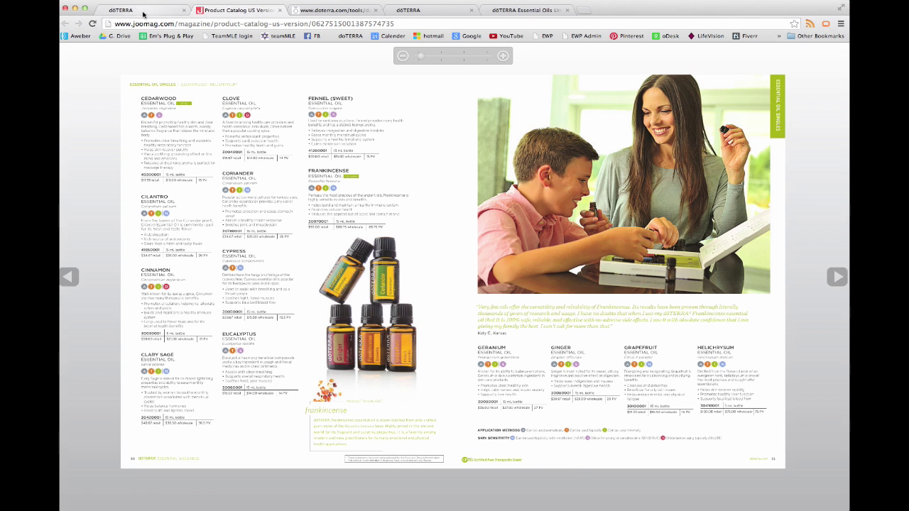
left_click(142, 12)
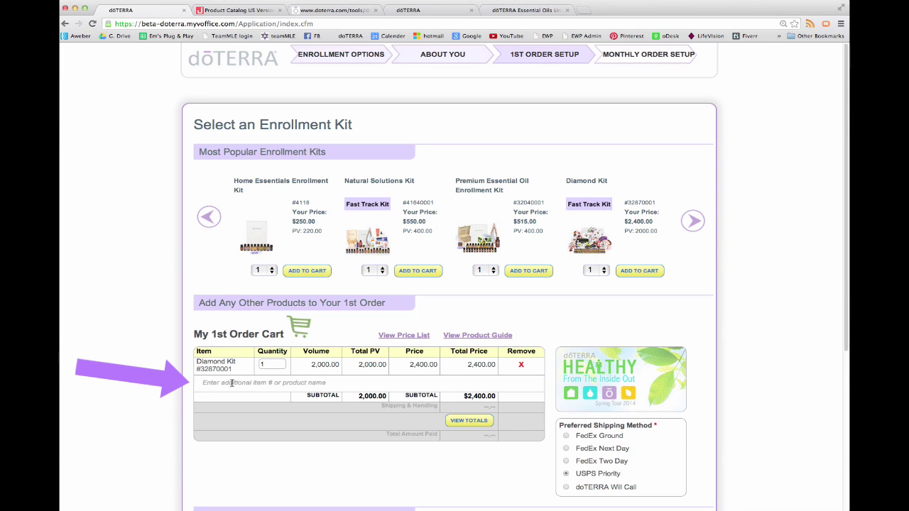
Step: Look up "coconut" in the cart, add Fractionated Coconut Oil - 4oz, and remove it again
left_click(320, 383)
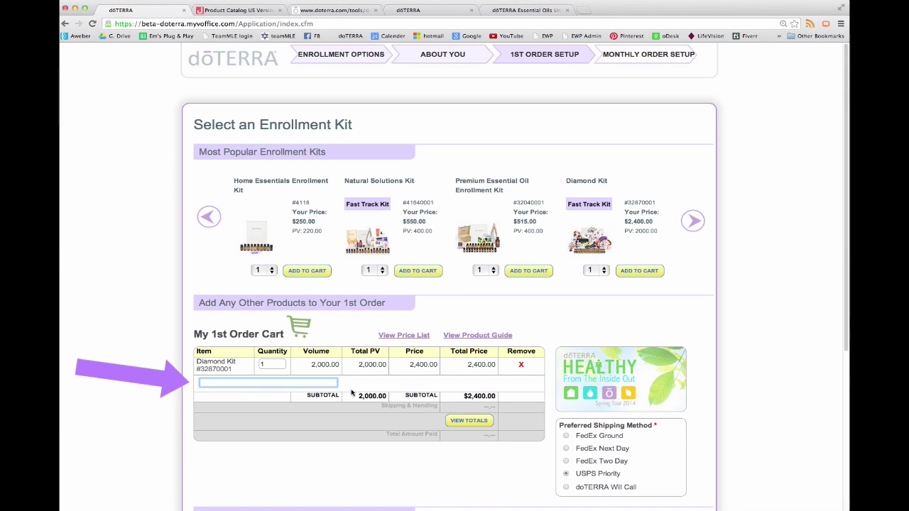
type("coconut")
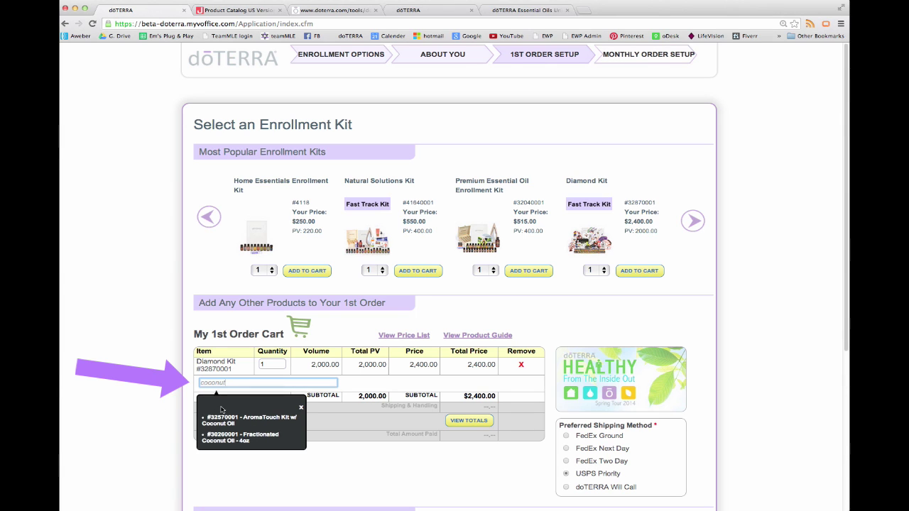
left_click(262, 441)
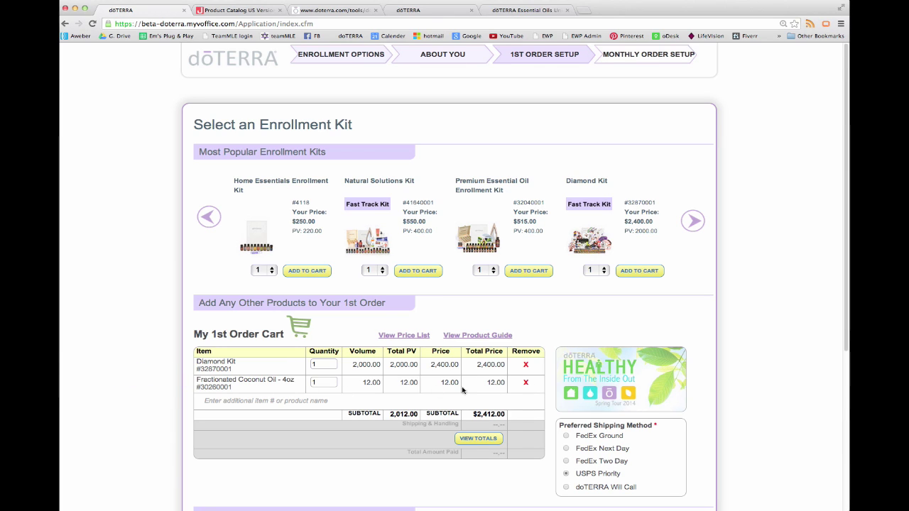
left_click(526, 384)
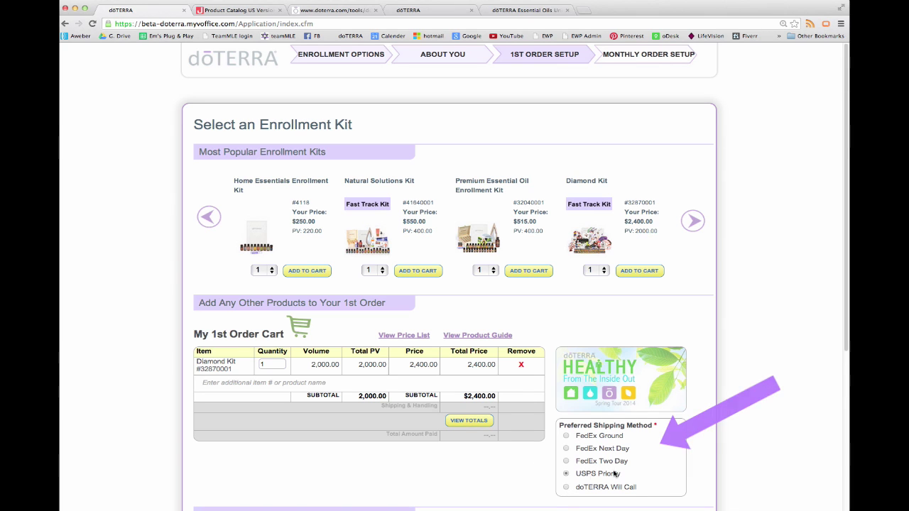
Step: Set the preferred shipping method to doTERRA Will Call and calculate the first order's totals
left_click(566, 488)
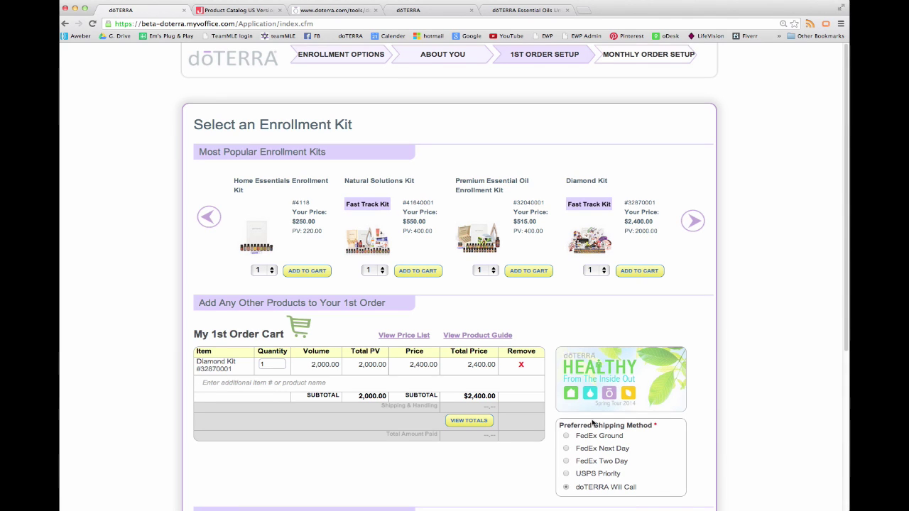
left_click(475, 423)
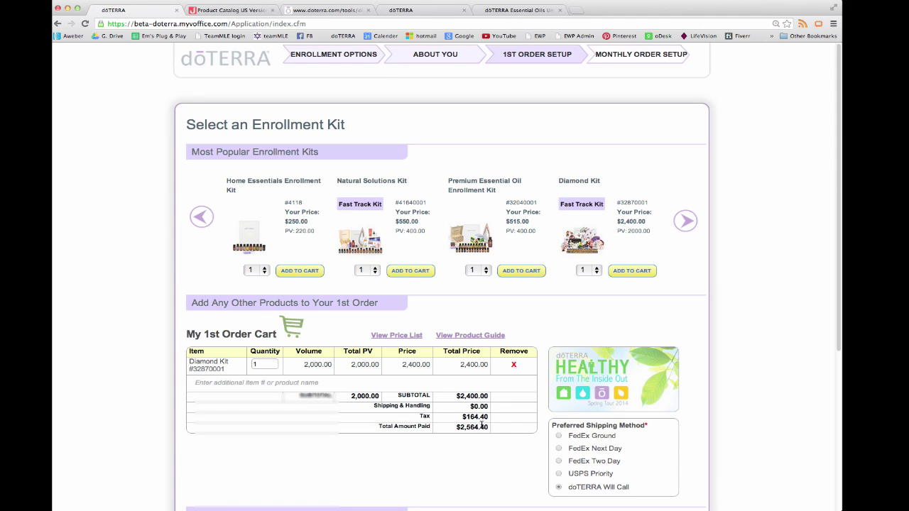
Step: Process the first order and choose to set up a monthly order for earning free product points
scroll(482, 424, "down", 5)
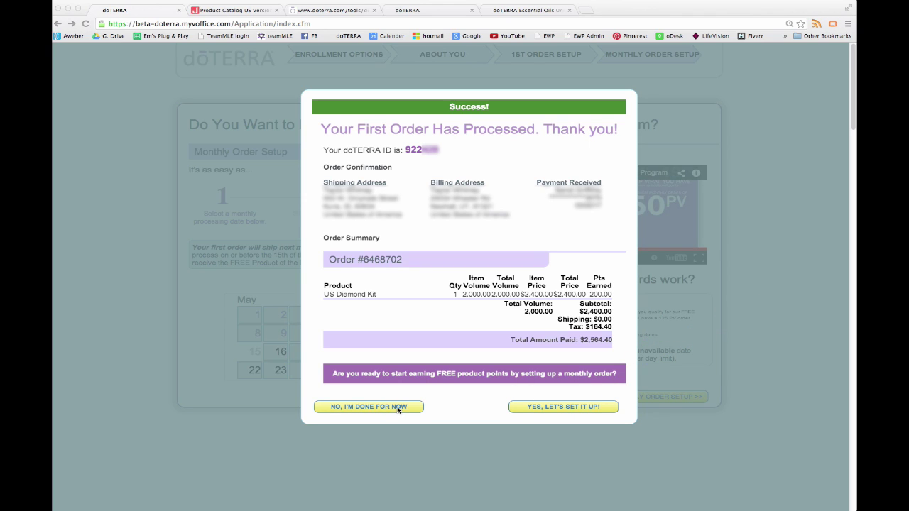
left_click(568, 410)
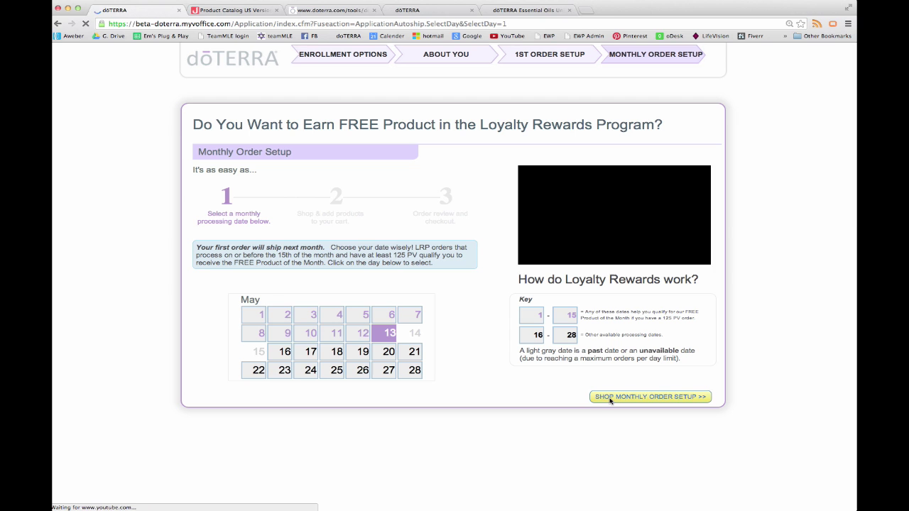